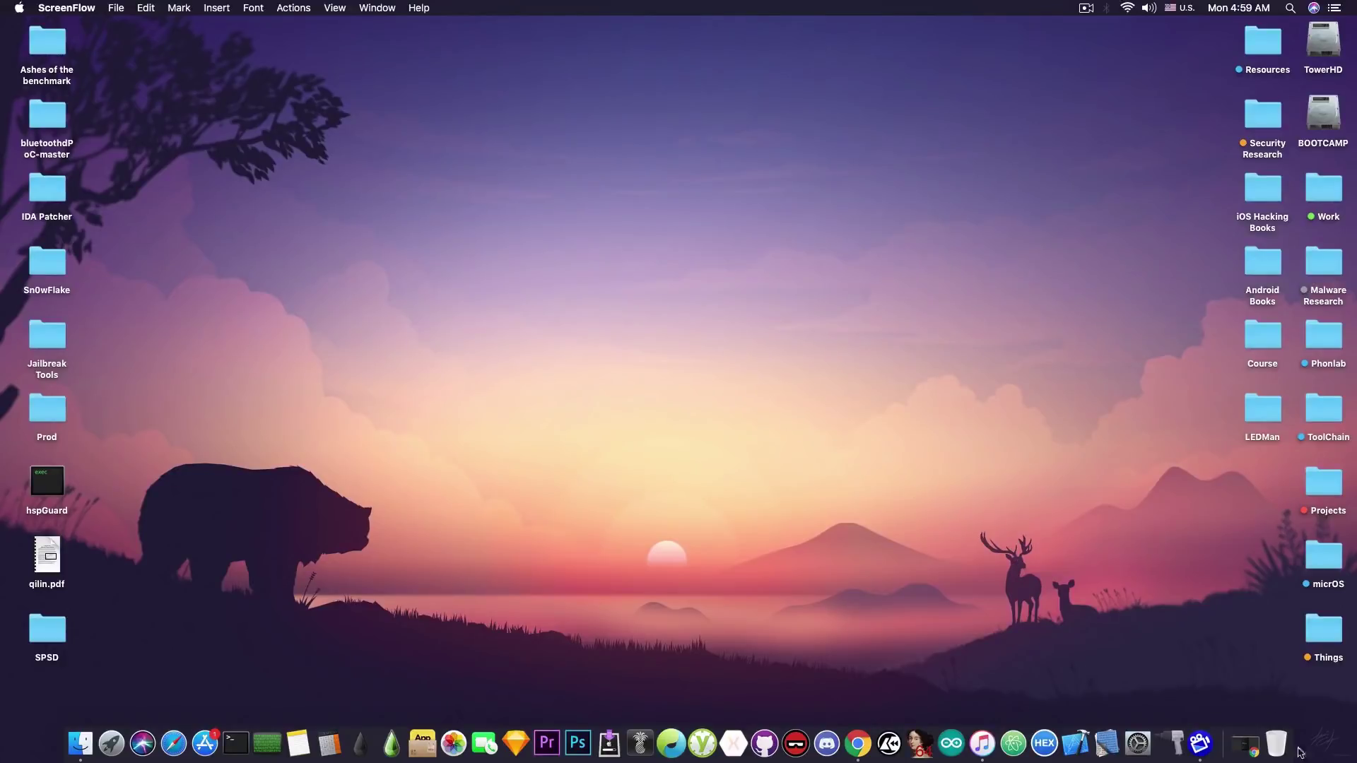
Restore the minimized 'TSS Saver - 1Conan' Chrome window from the Dock
click(1246, 745)
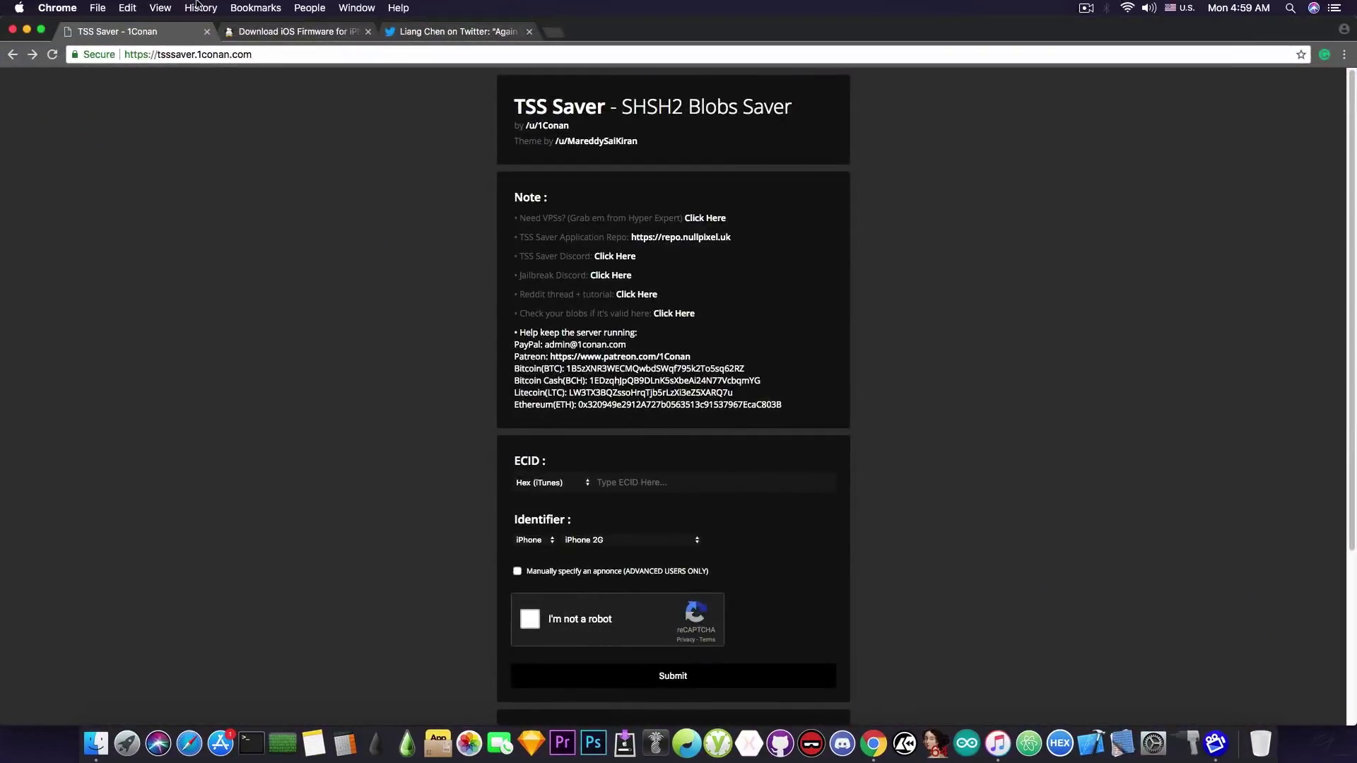
click(443, 33)
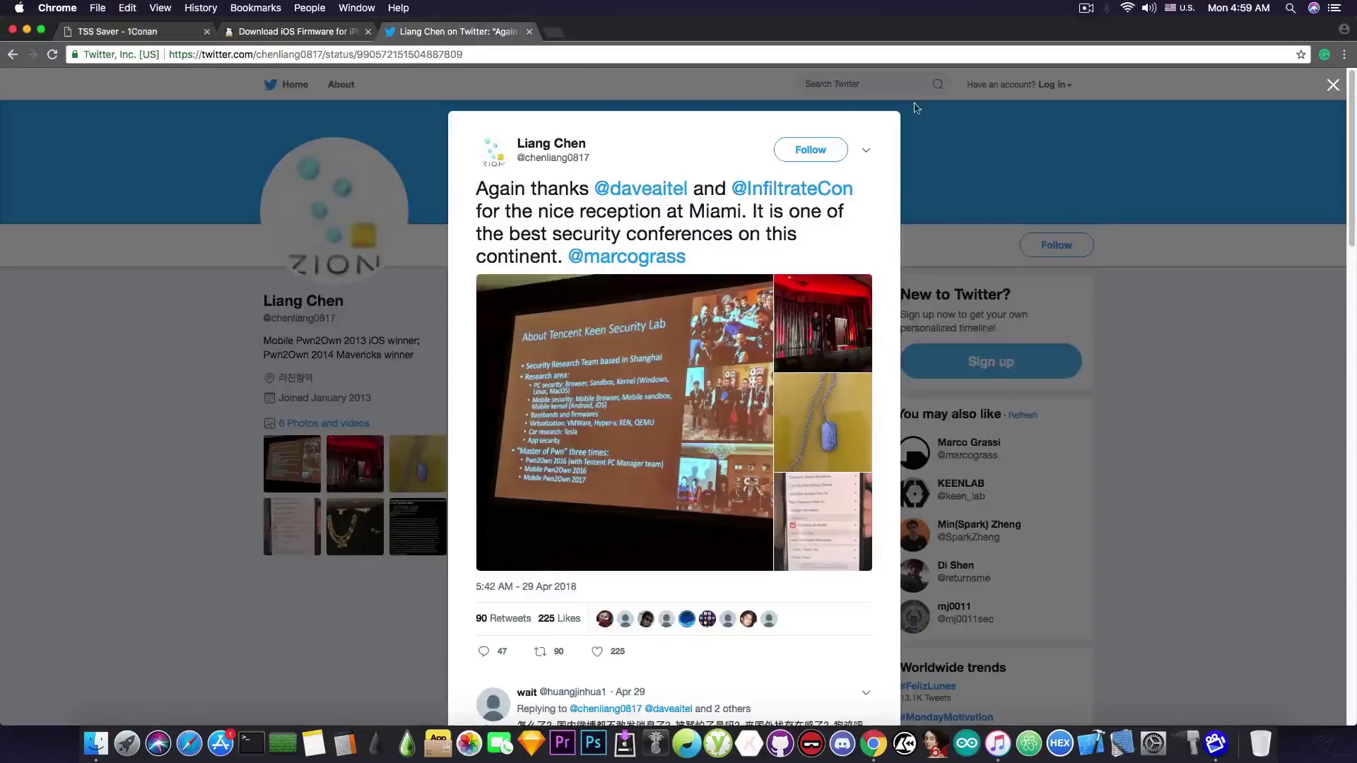
click(794, 540)
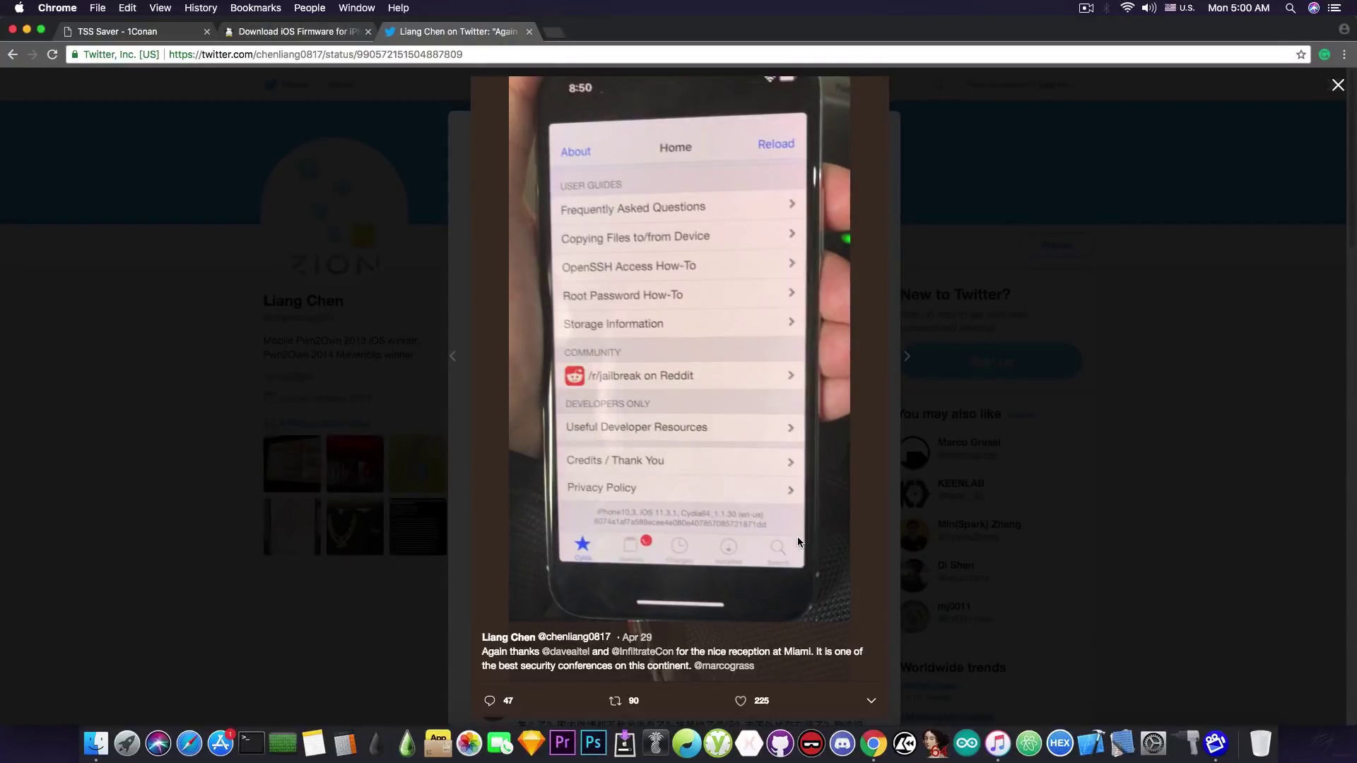
click(1131, 347)
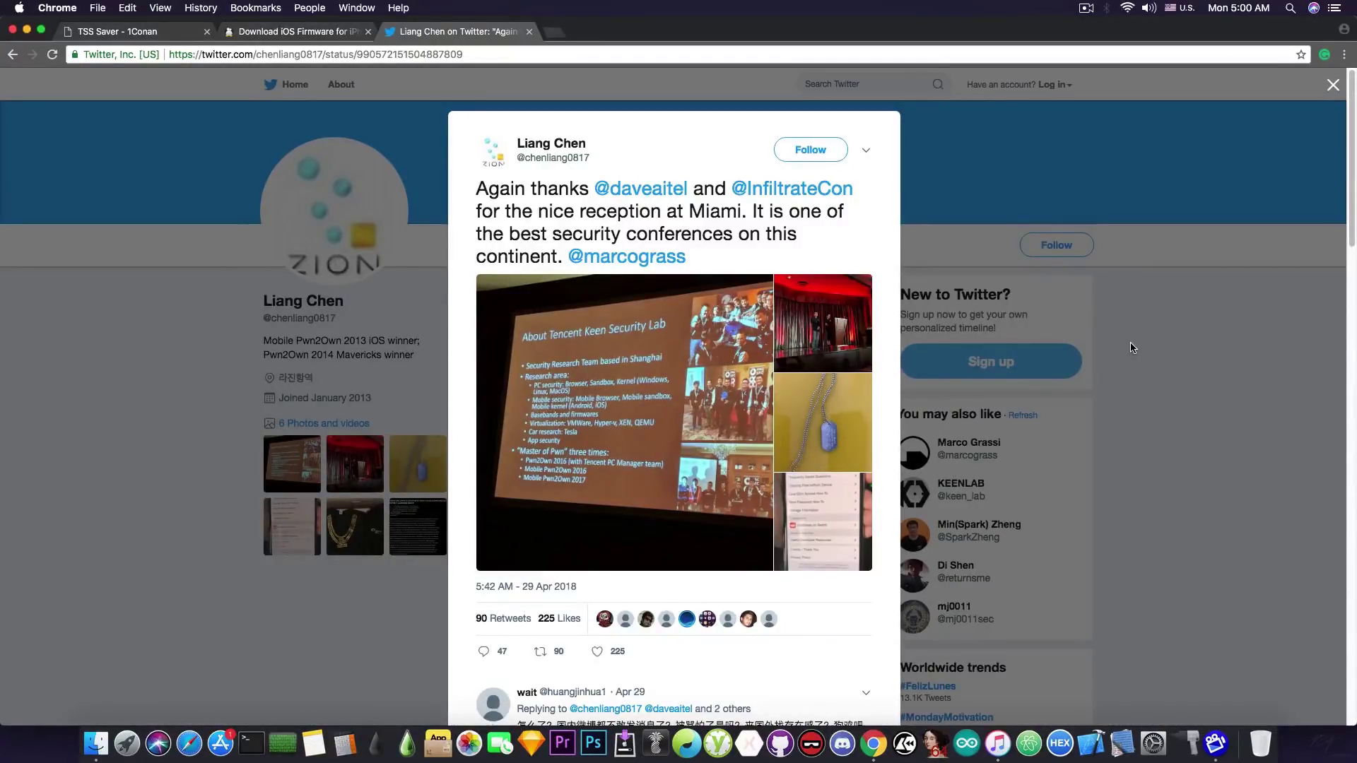
click(175, 37)
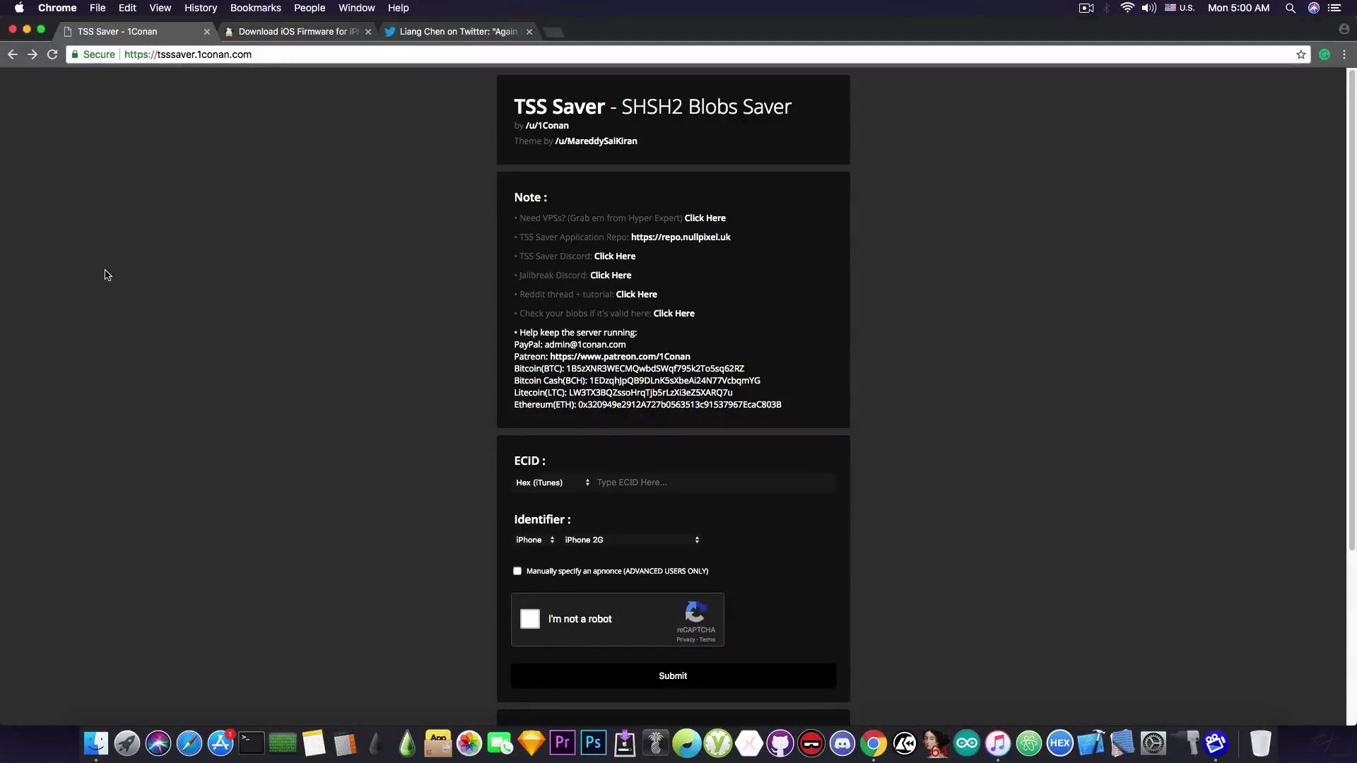
On ipsw.me, list the firmware versions for the iPod touch 6
click(283, 37)
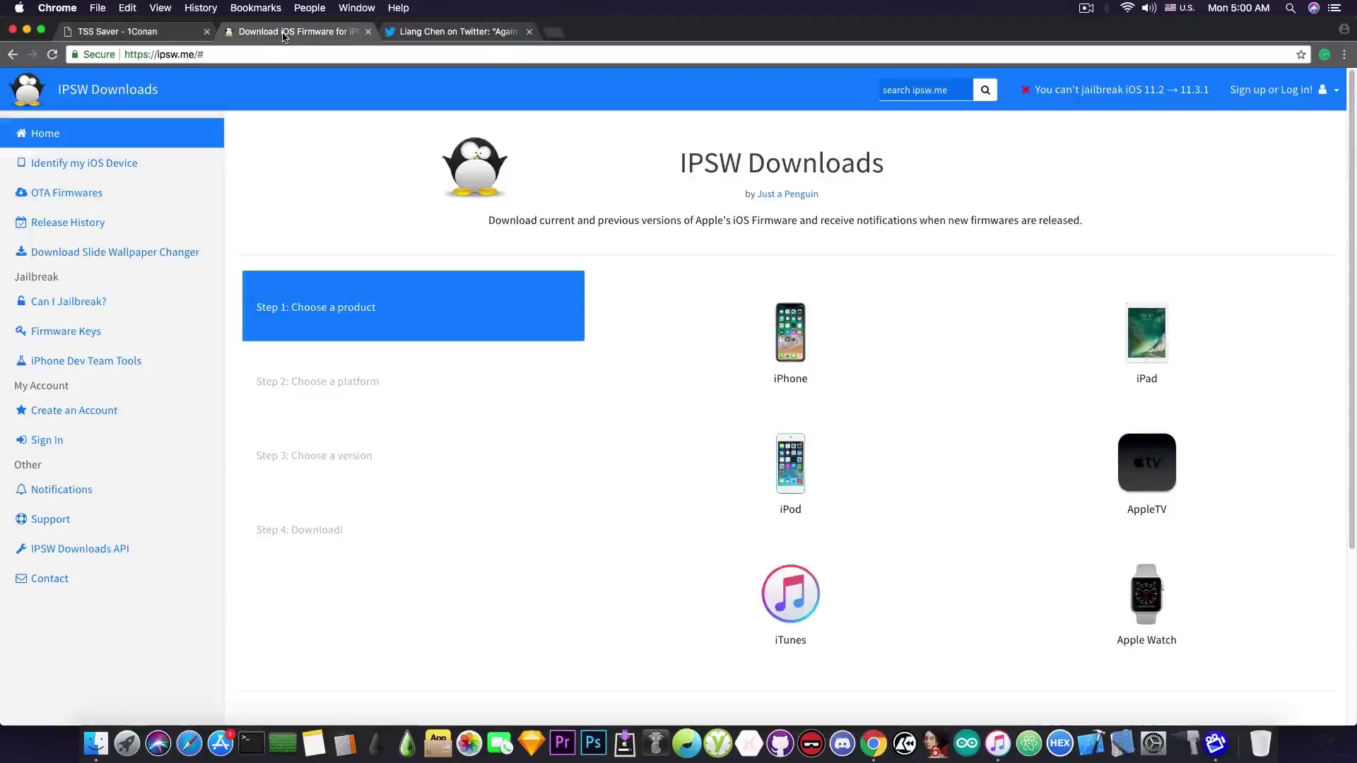
click(844, 501)
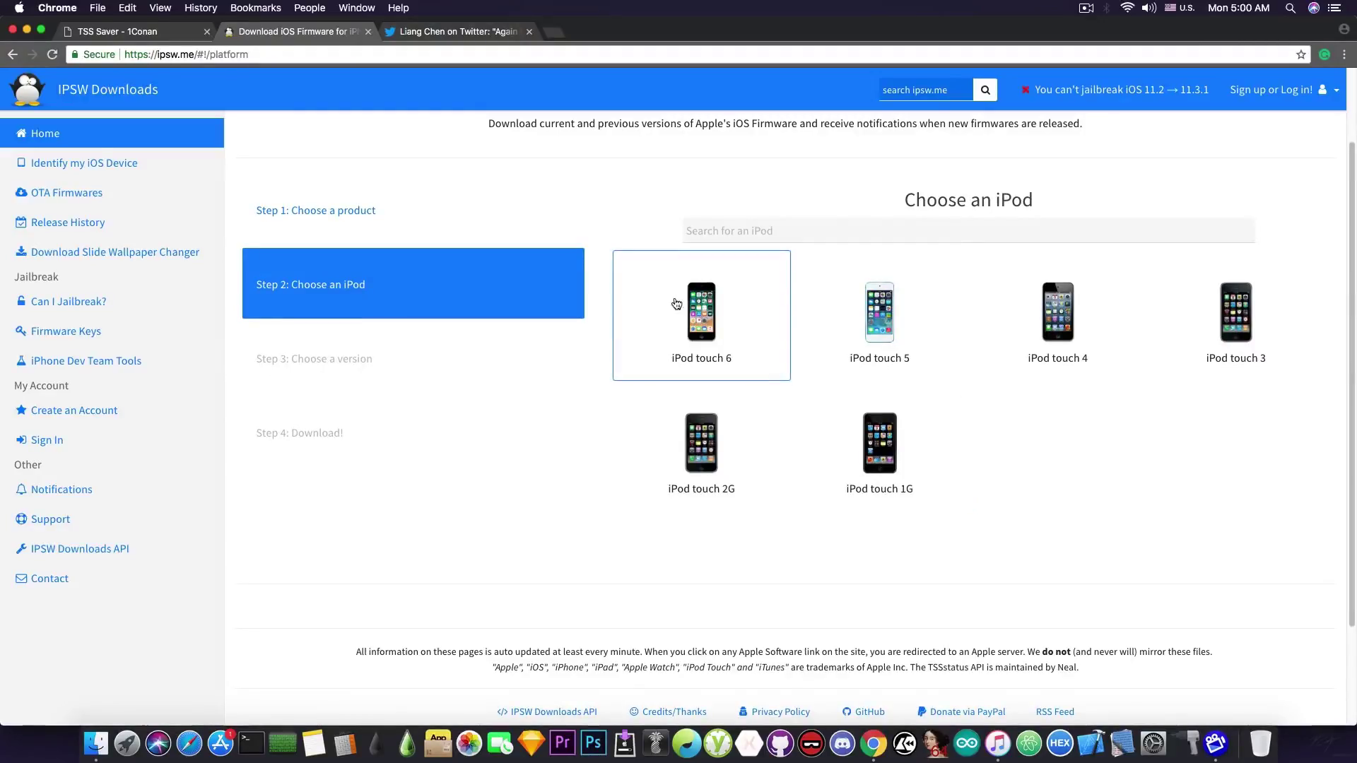
click(677, 304)
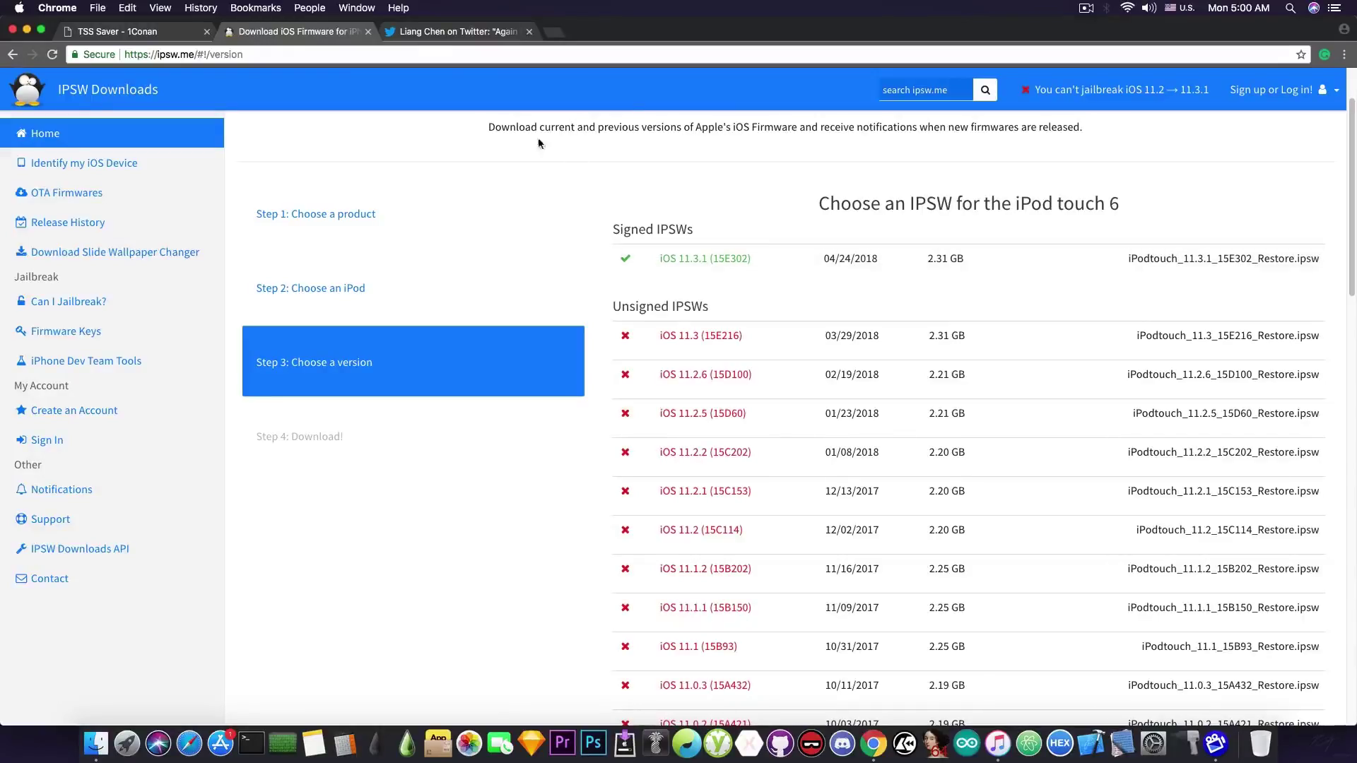
Return to the TSS Saver tab, minimize Chrome and bring up iTunes' iPod summary
click(108, 31)
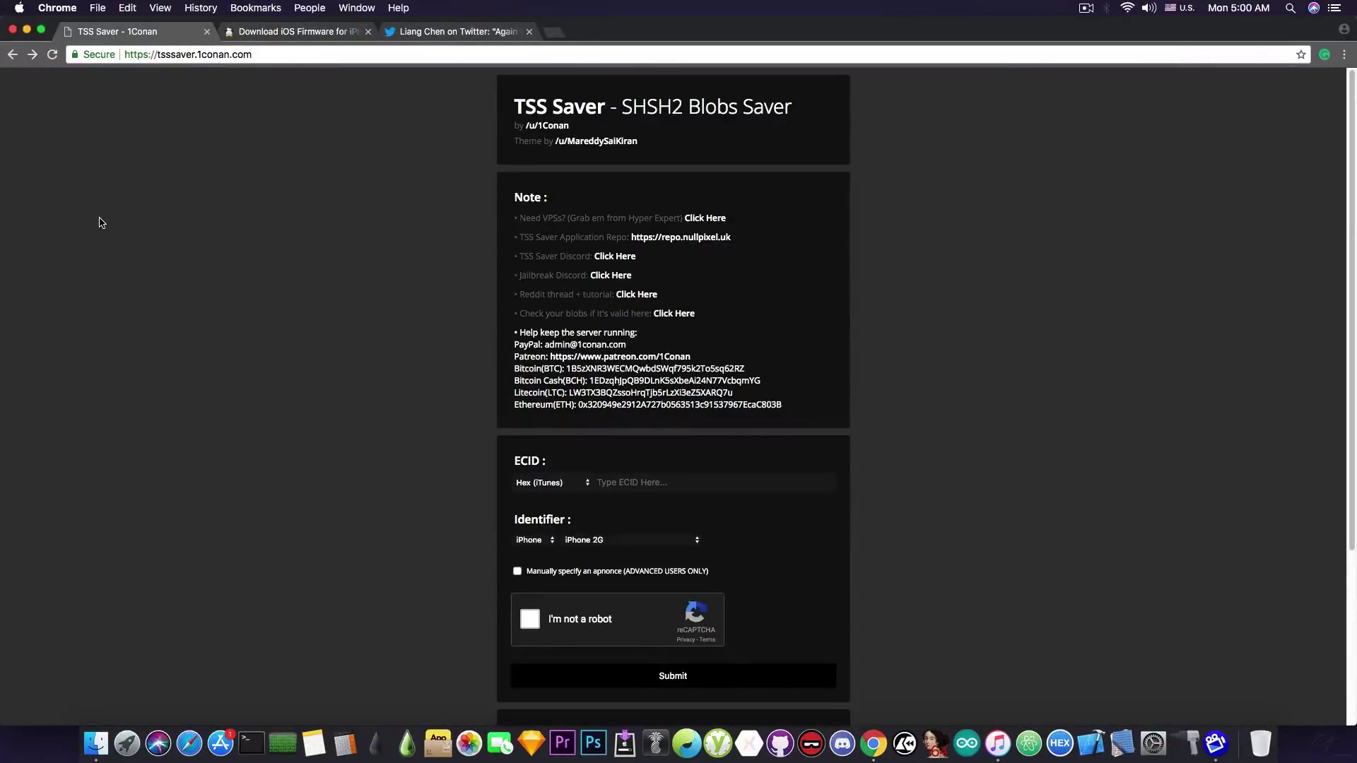
click(27, 29)
click(982, 744)
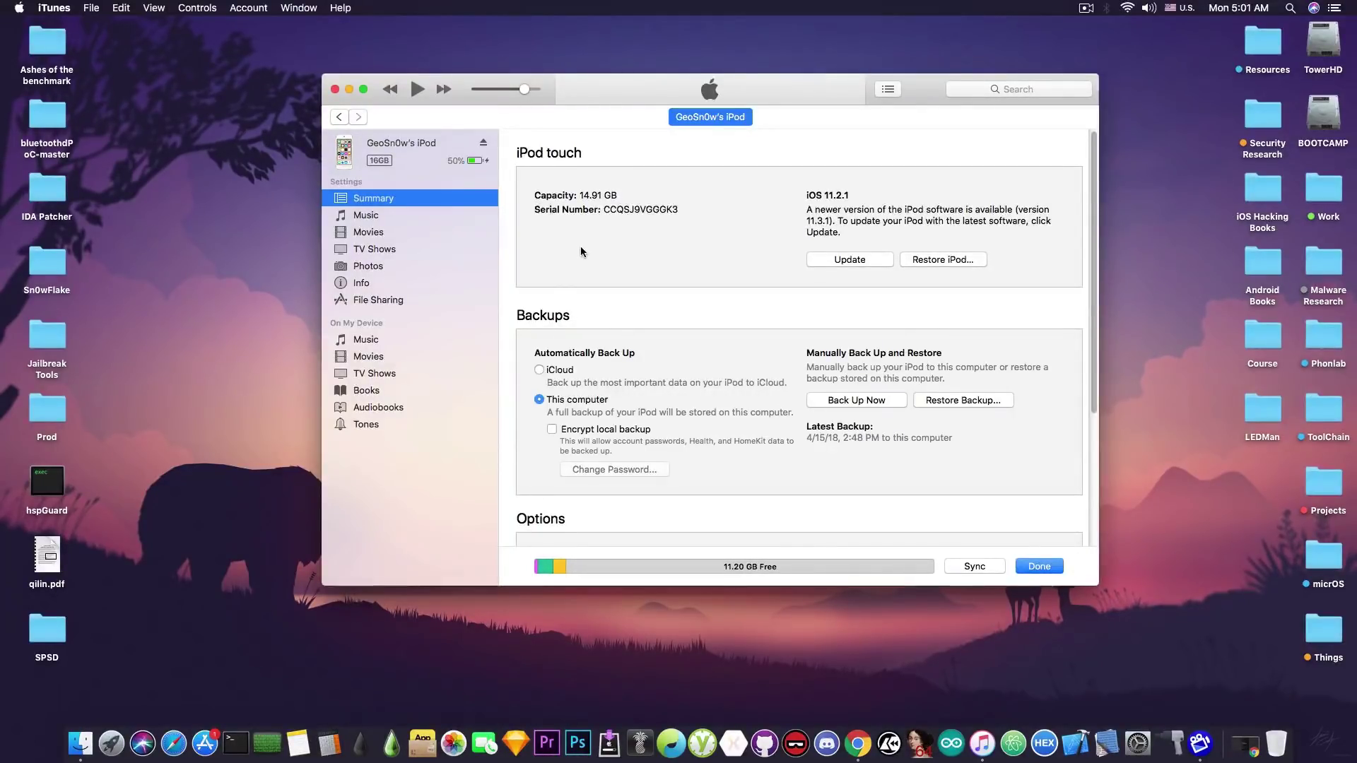
Cycle the Serial Number field in iTunes until the ECID shows, then copy it
click(542, 211)
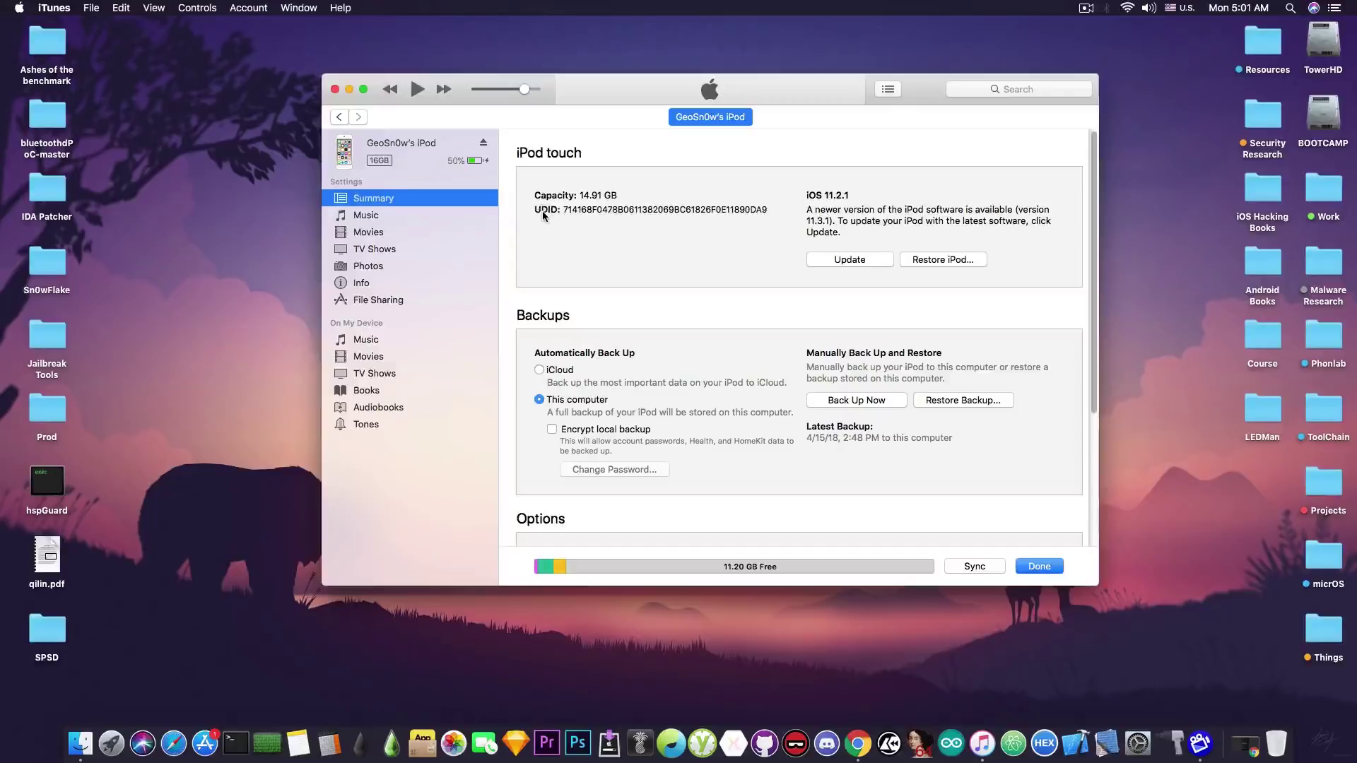
click(541, 211)
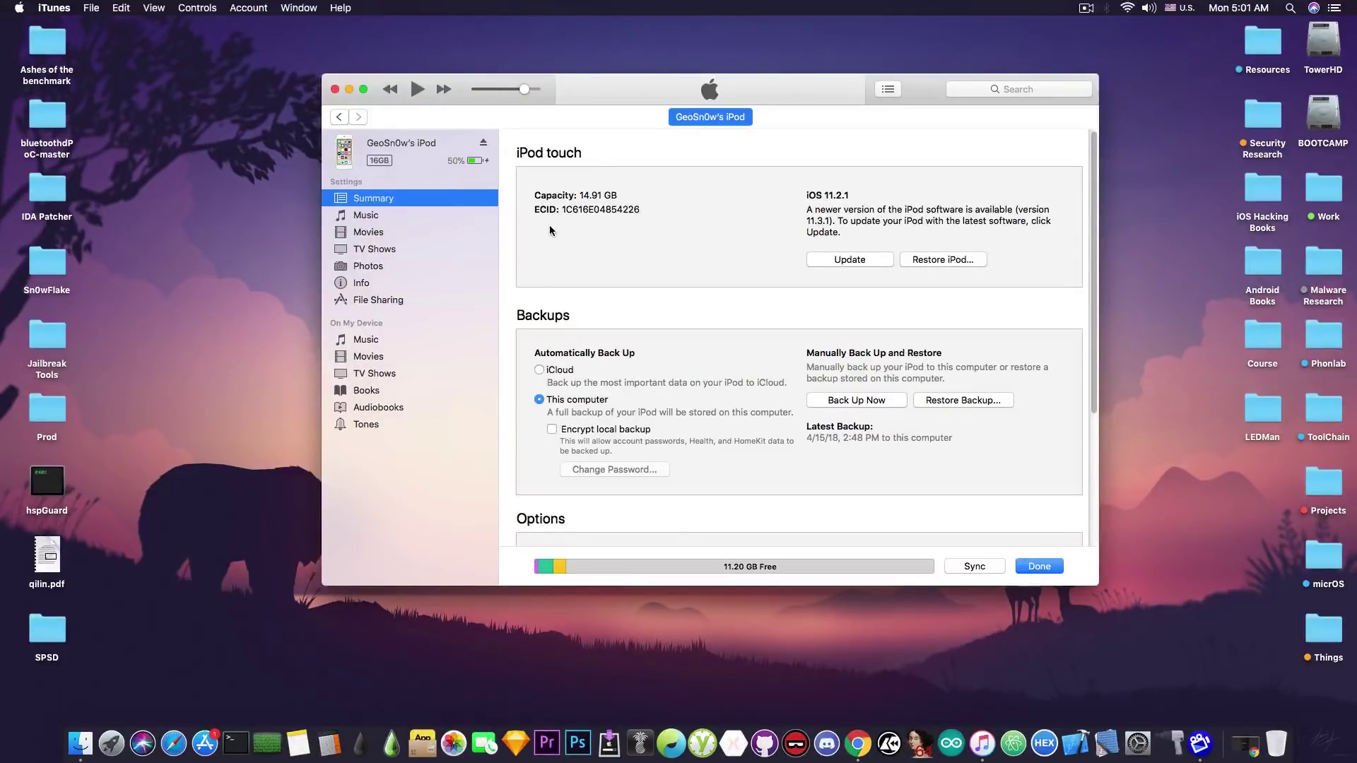
right_click(575, 209)
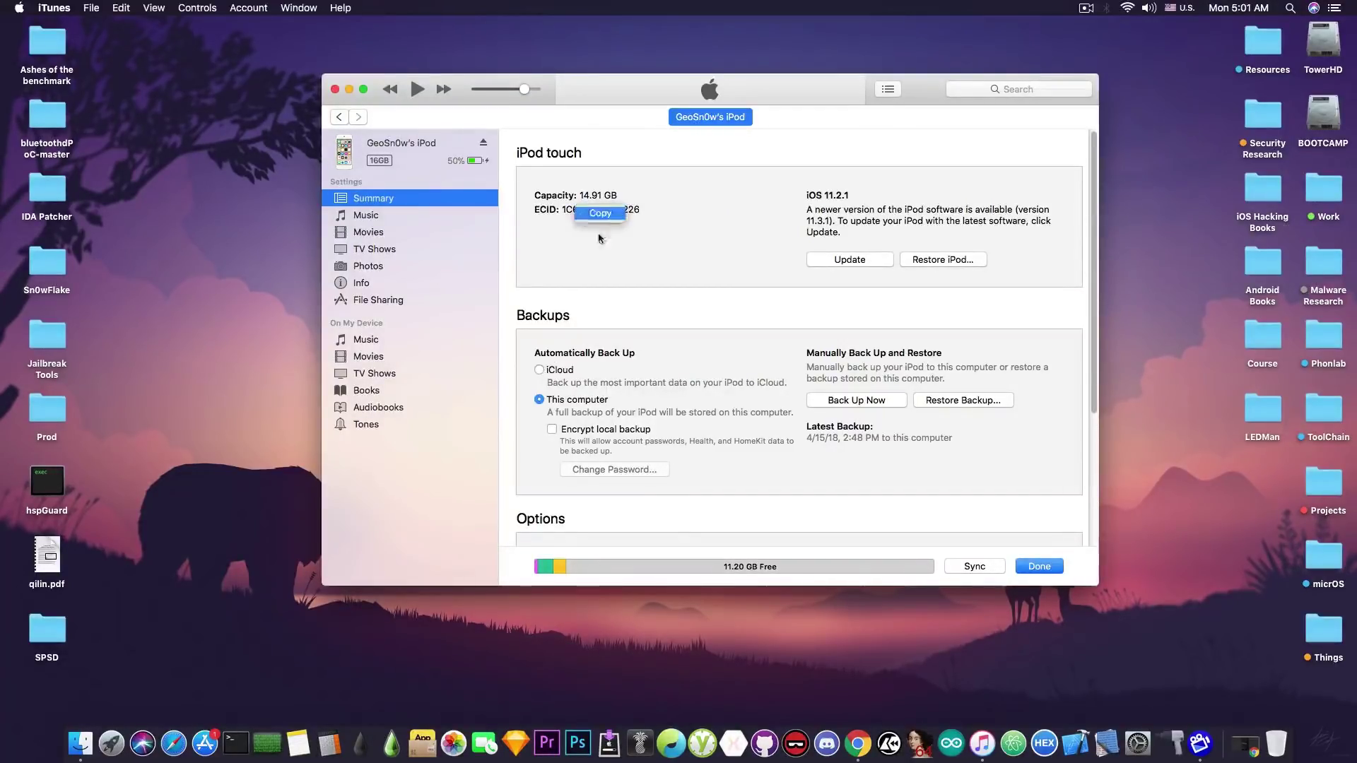
click(600, 213)
Paste the iPod's ECID into TSS Saver and set the identifier to iPod / iPod touch 6
click(1246, 743)
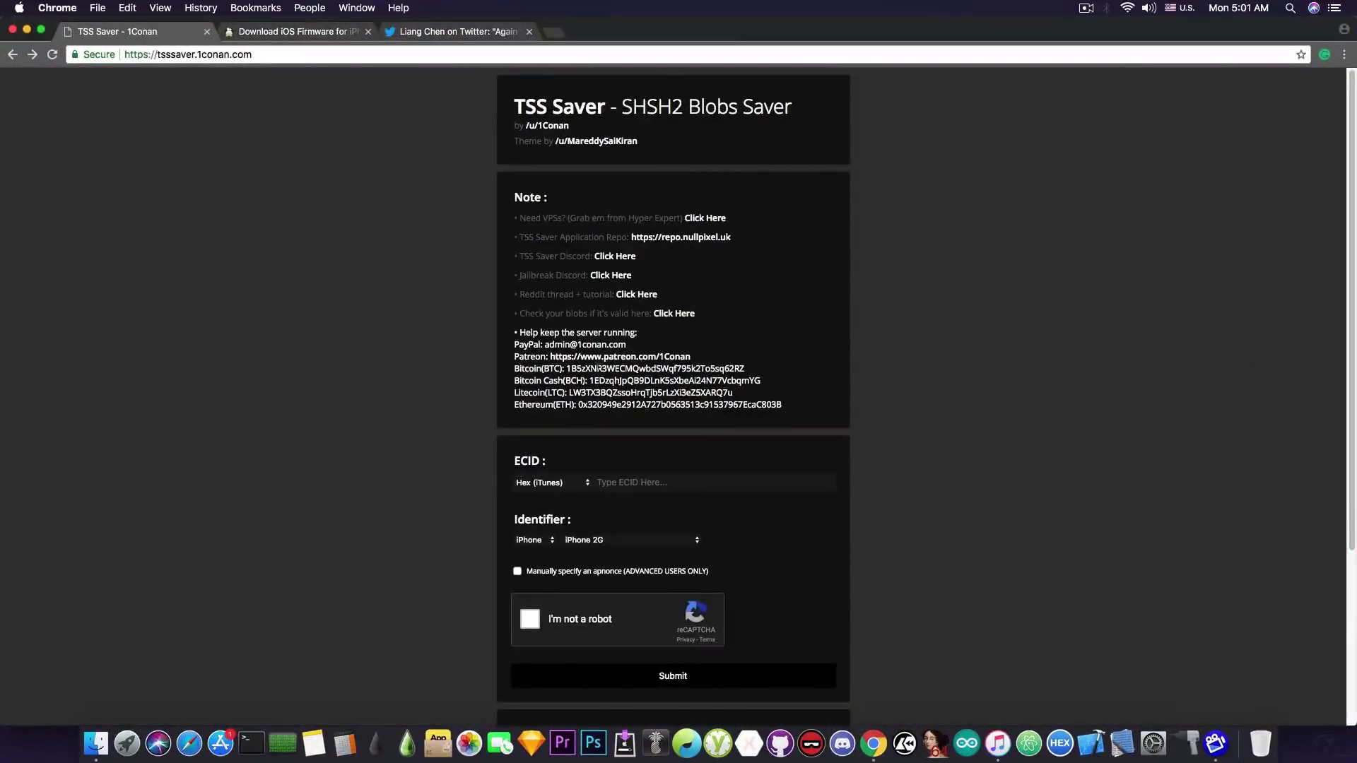
click(649, 480)
text(1C616E04854226)
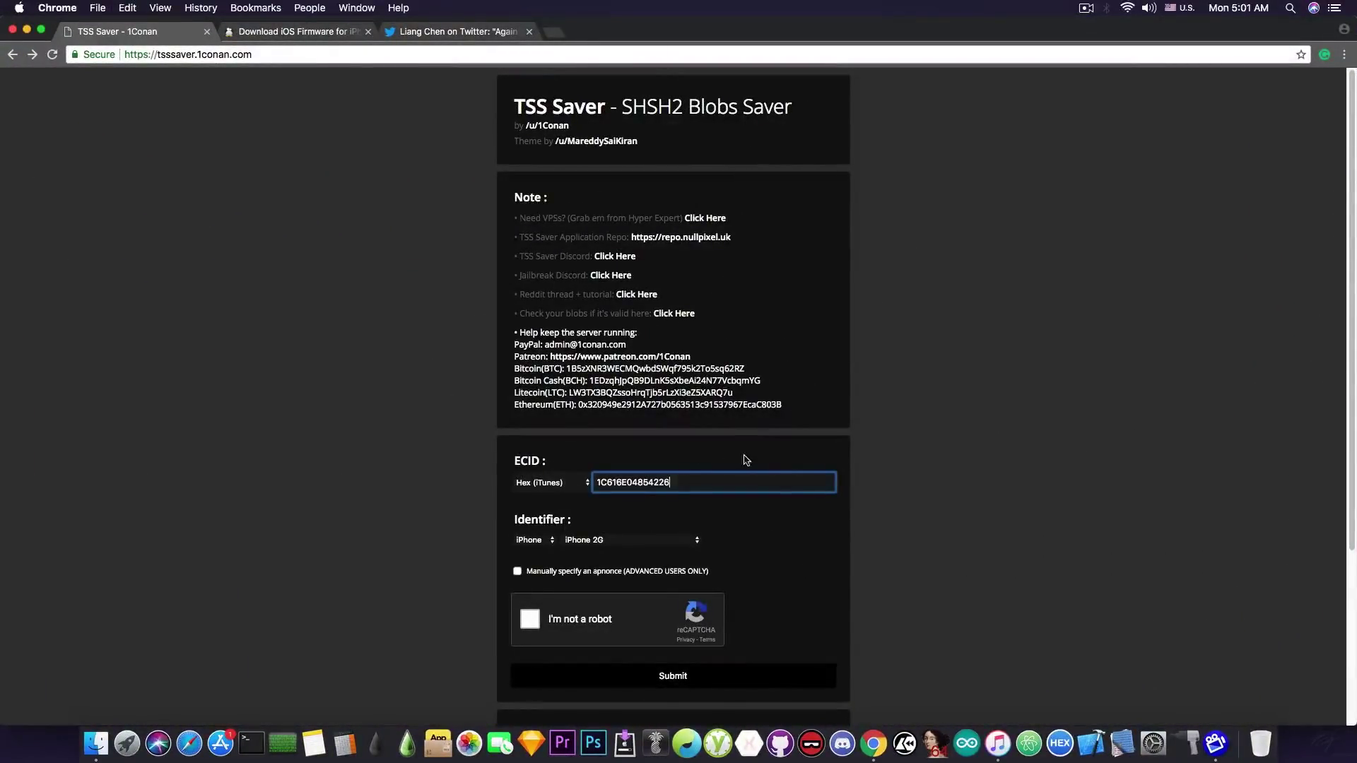
click(536, 540)
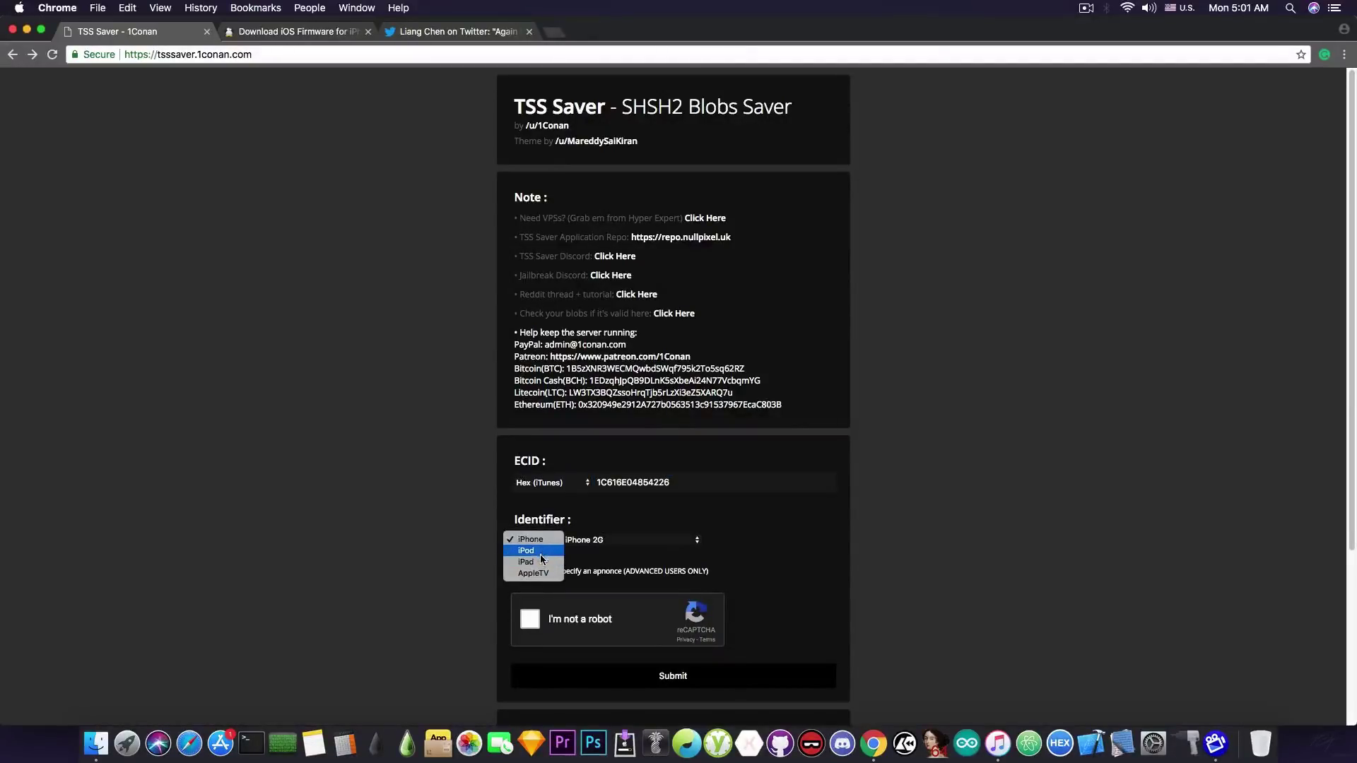
click(542, 551)
click(606, 541)
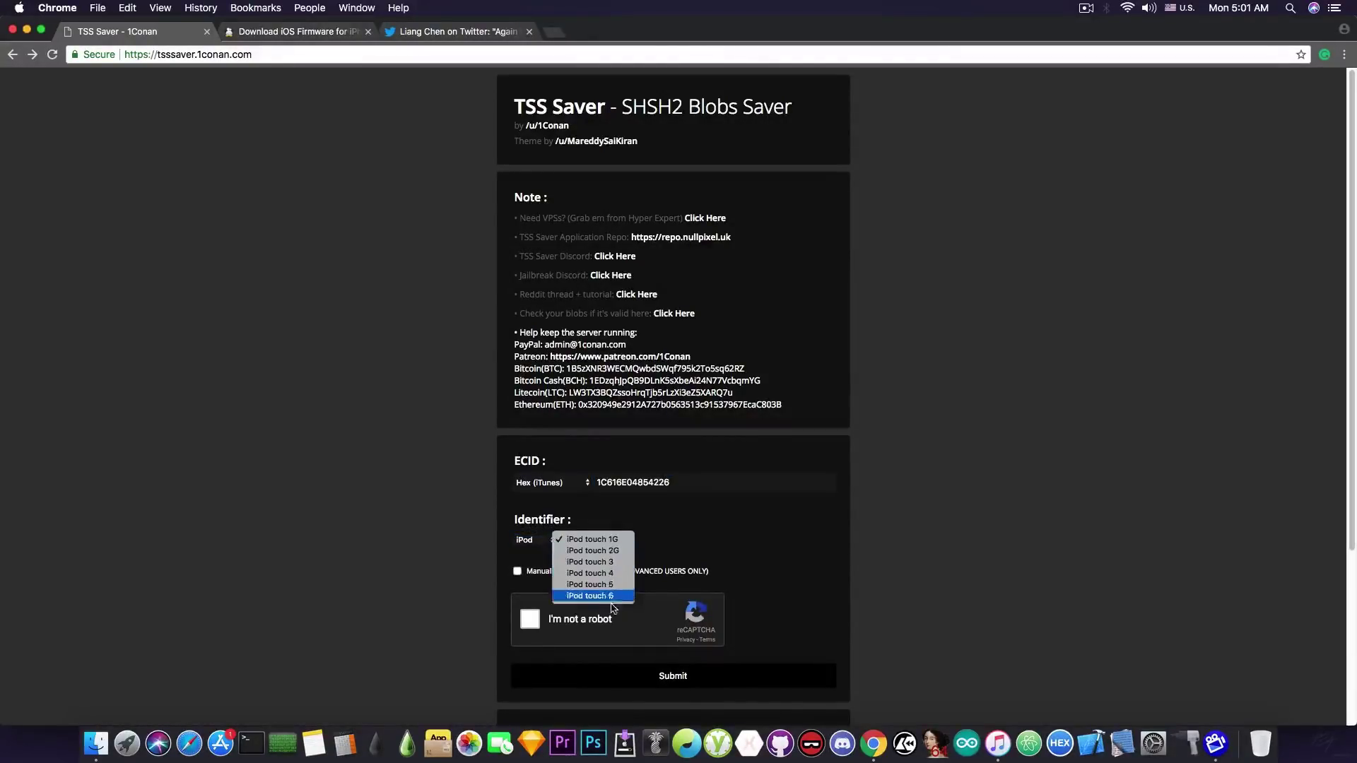
click(609, 600)
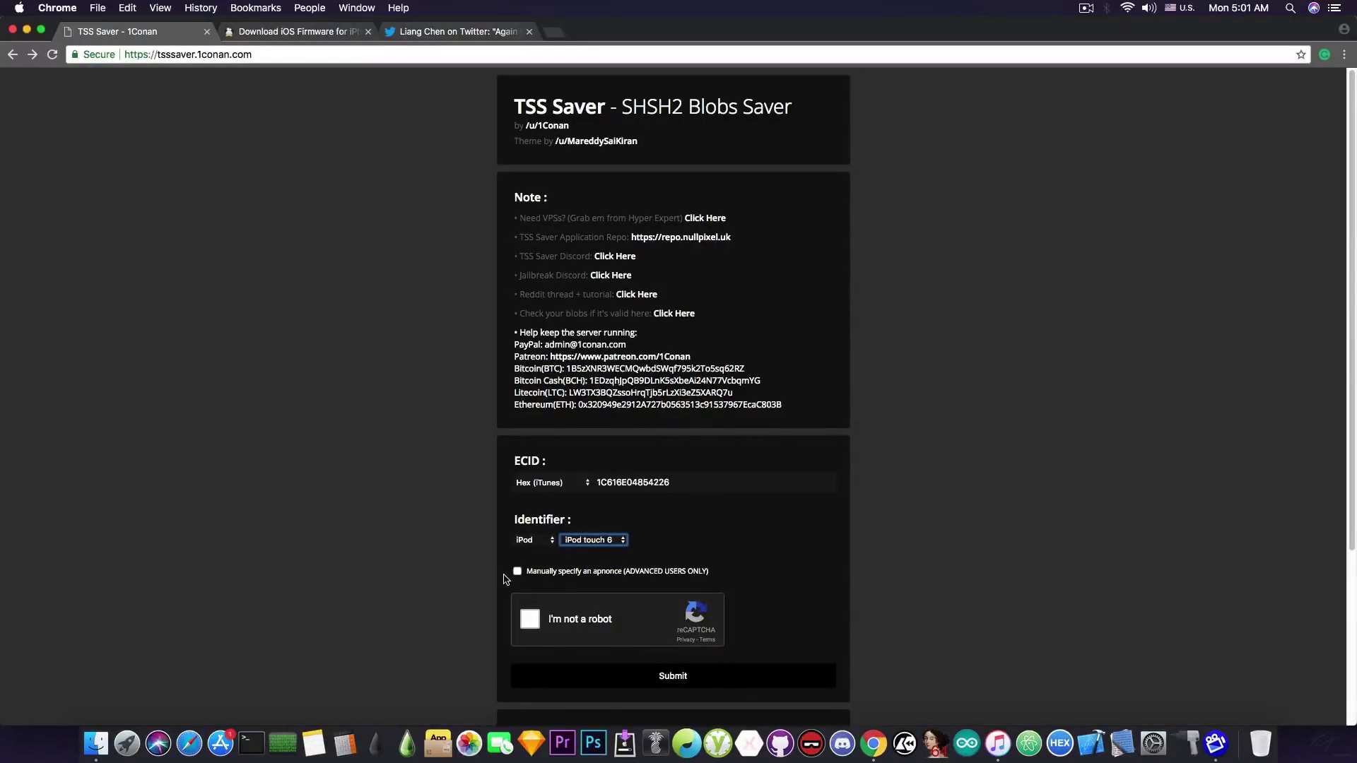
Leave manual apnonce unticked, pass the reCAPTCHA check and submit the form
click(516, 572)
click(514, 573)
scroll(431, 577, down, 3)
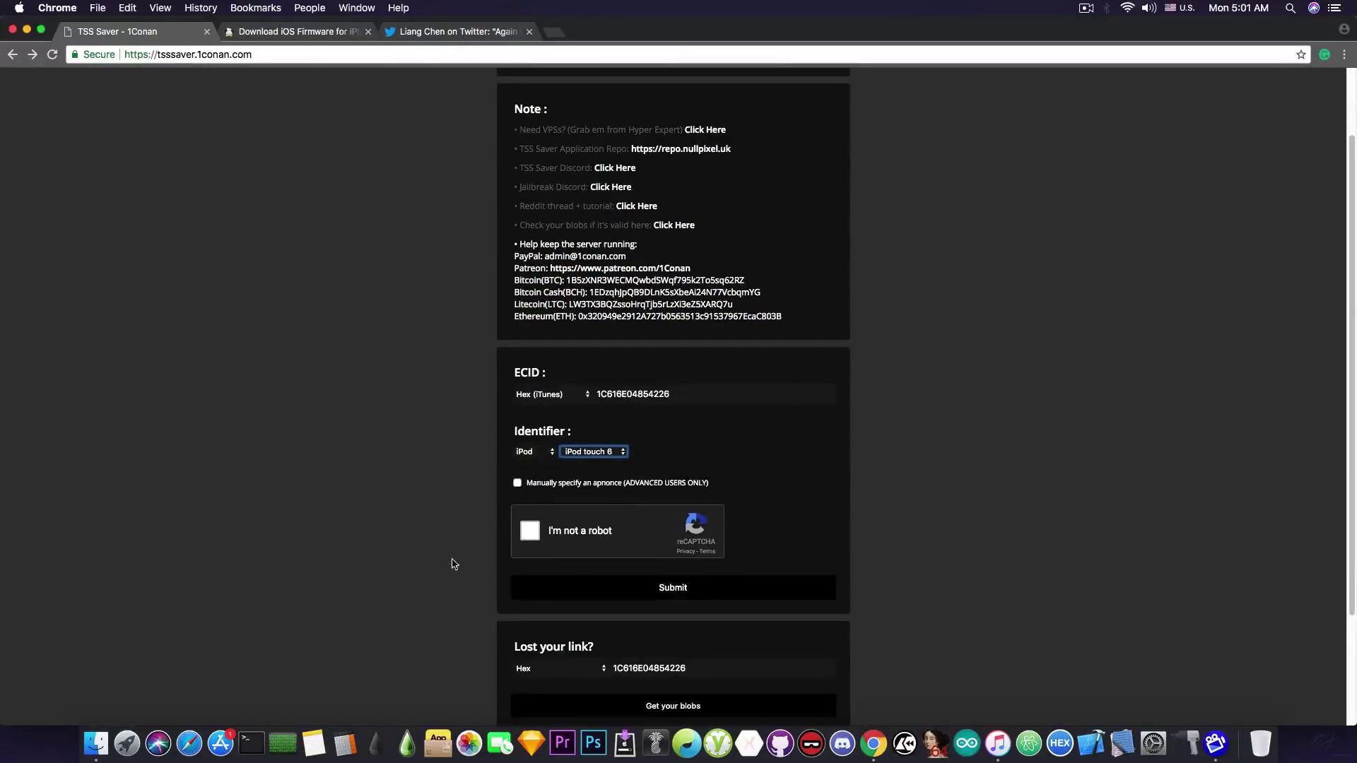
click(530, 532)
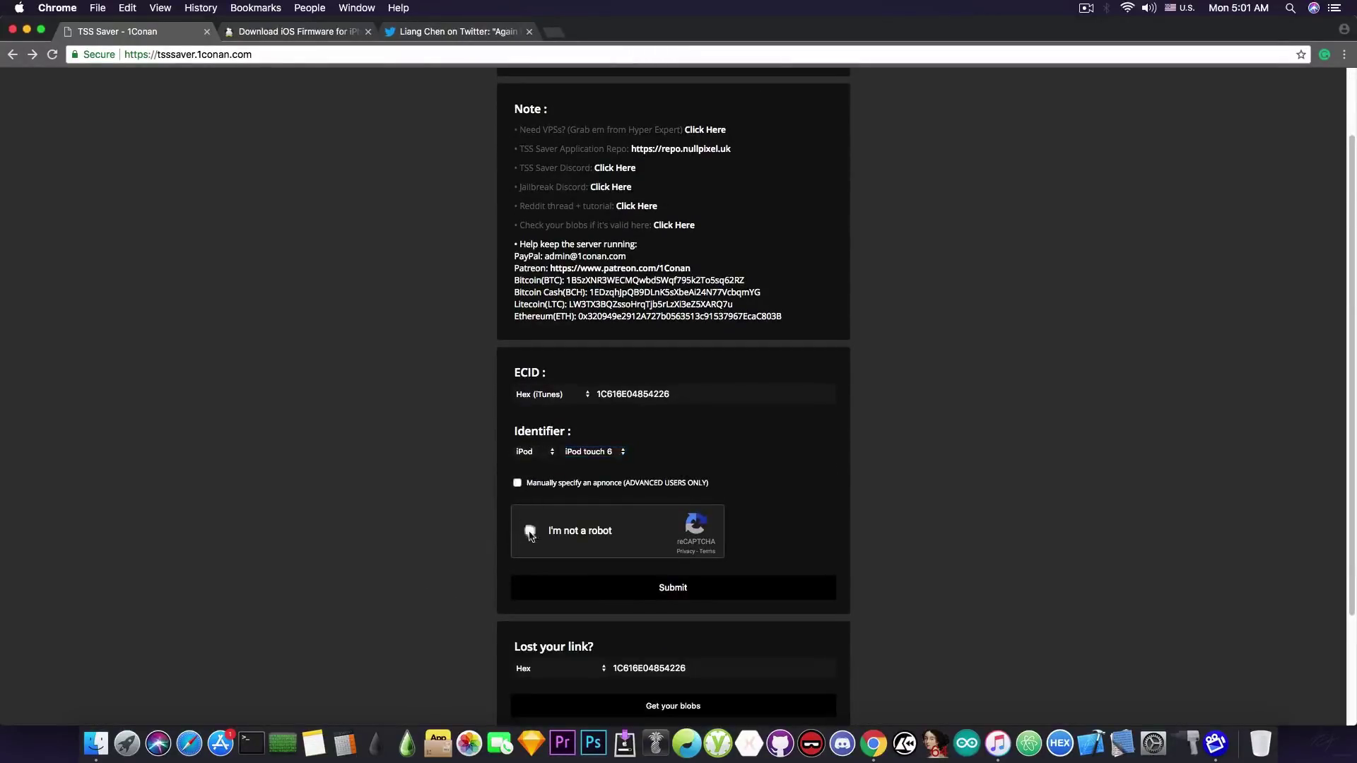
click(669, 595)
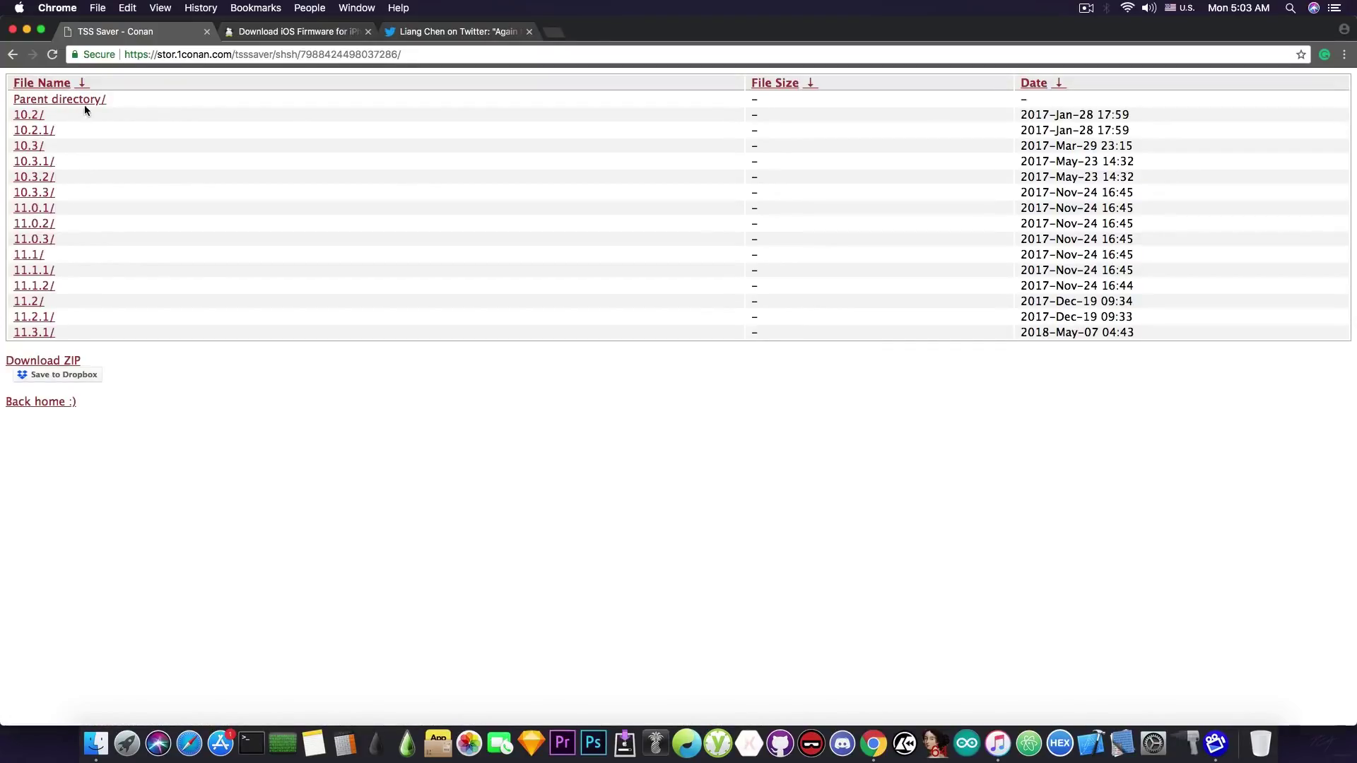
Download the 15.5 KiB .shsh2 blob from the 11.3.1 noapnonce folder
click(47, 337)
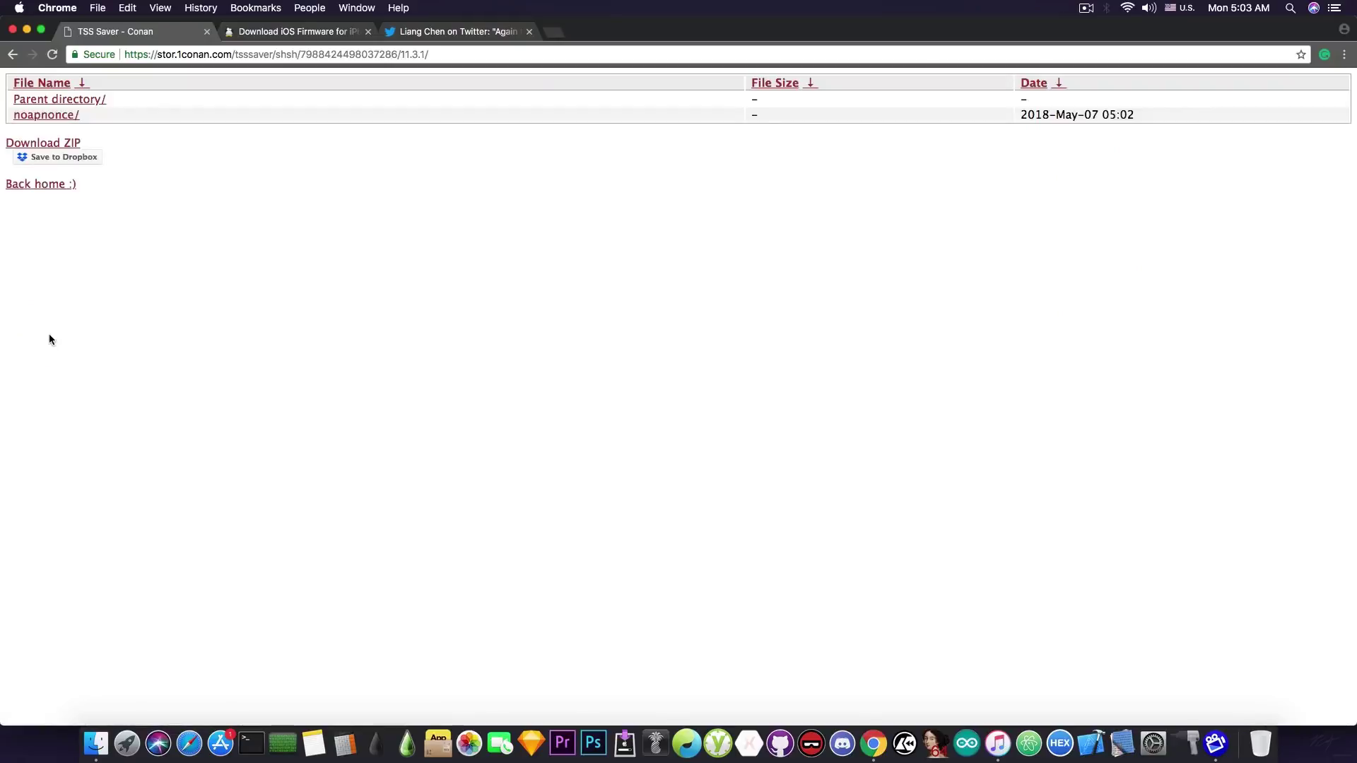
click(54, 115)
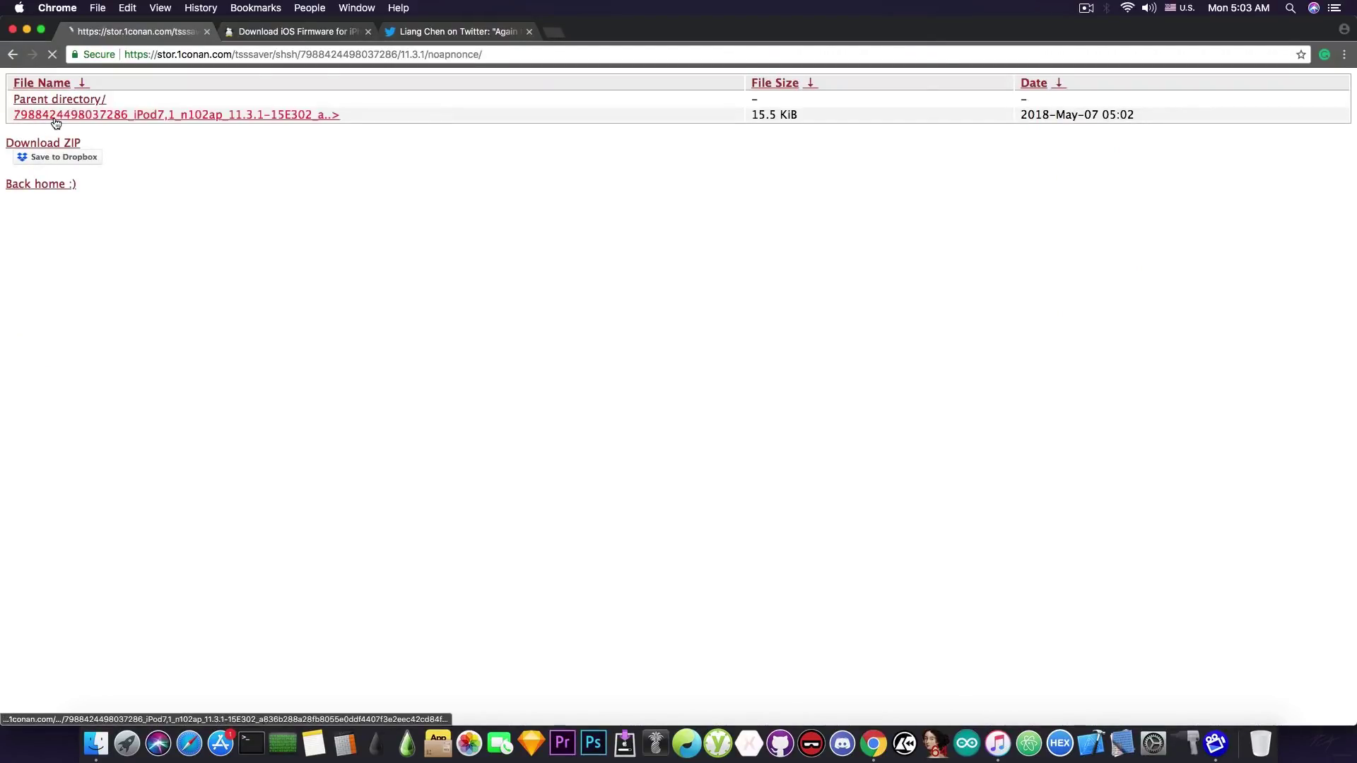
click(55, 121)
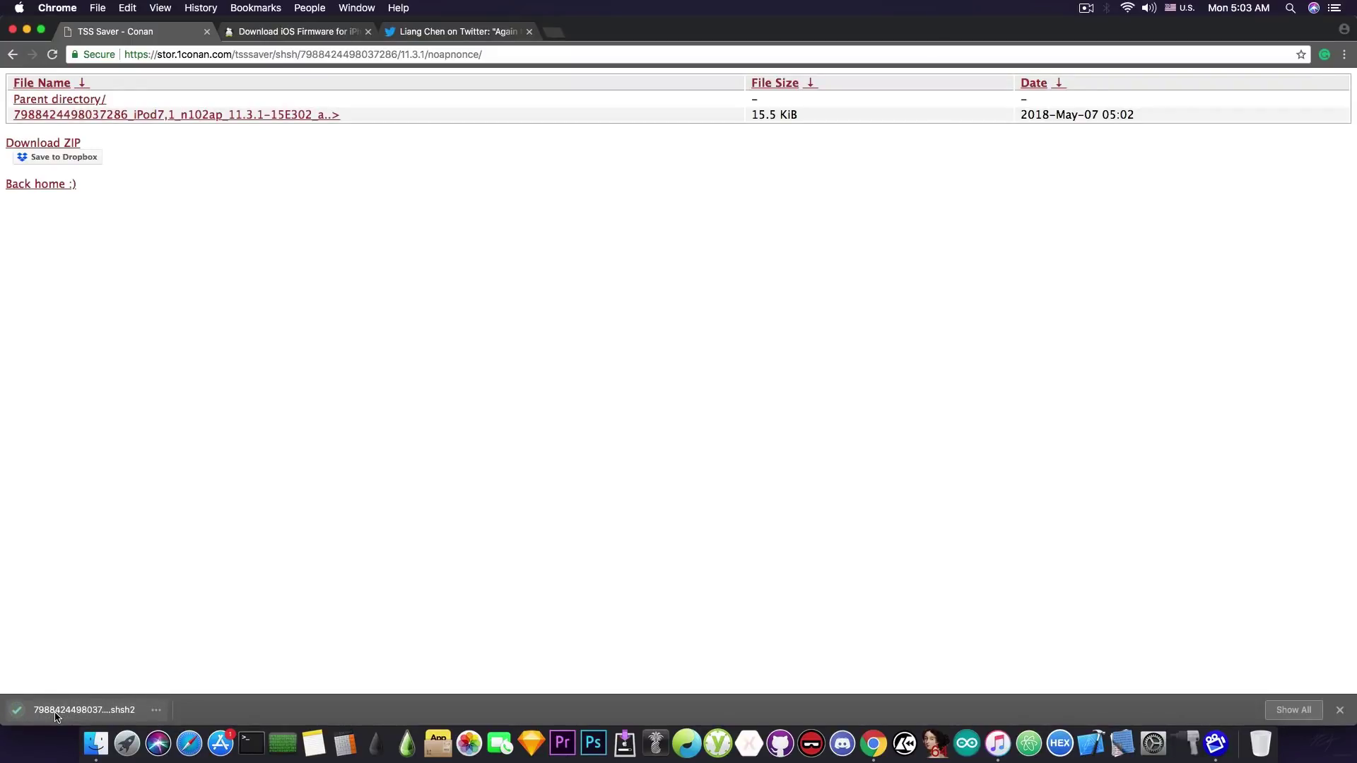
Go back to the iOS version list, minimize Chrome and close iTunes
click(7, 56)
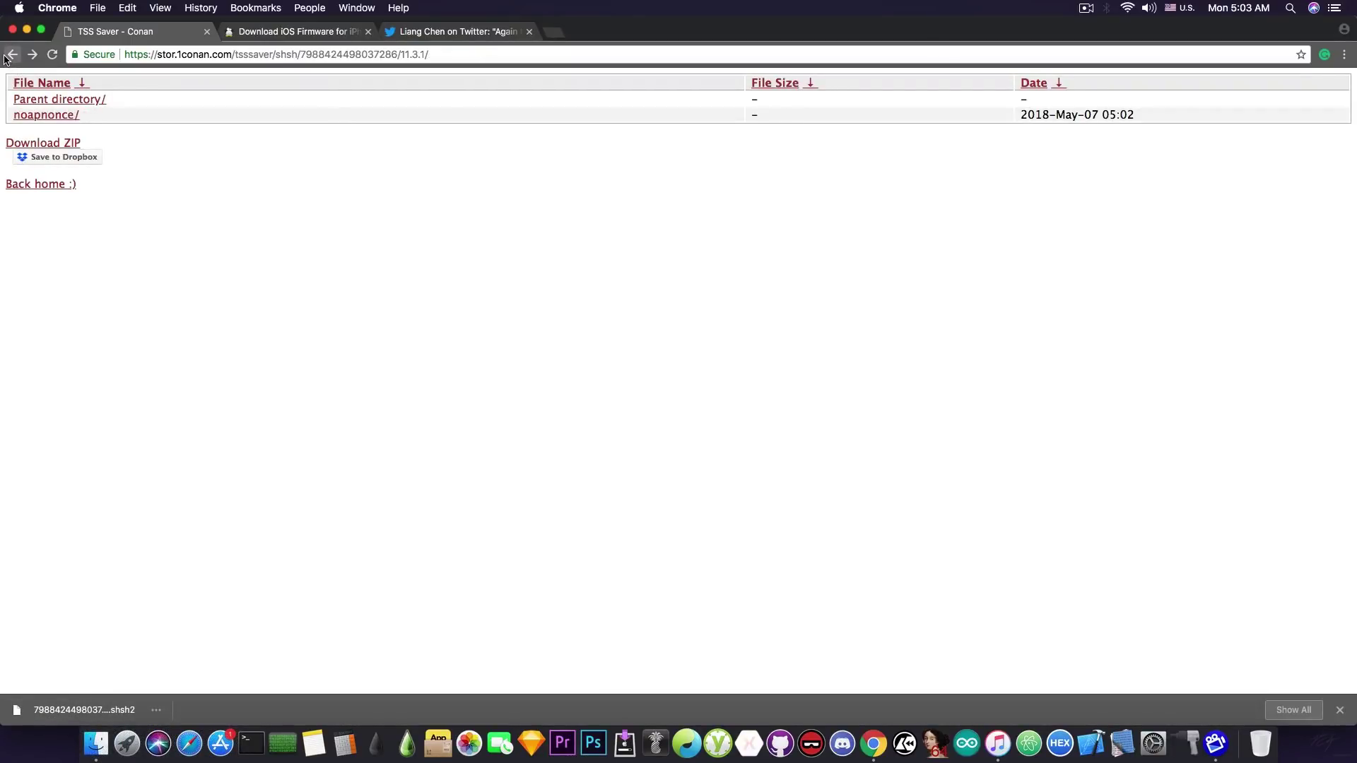
click(11, 55)
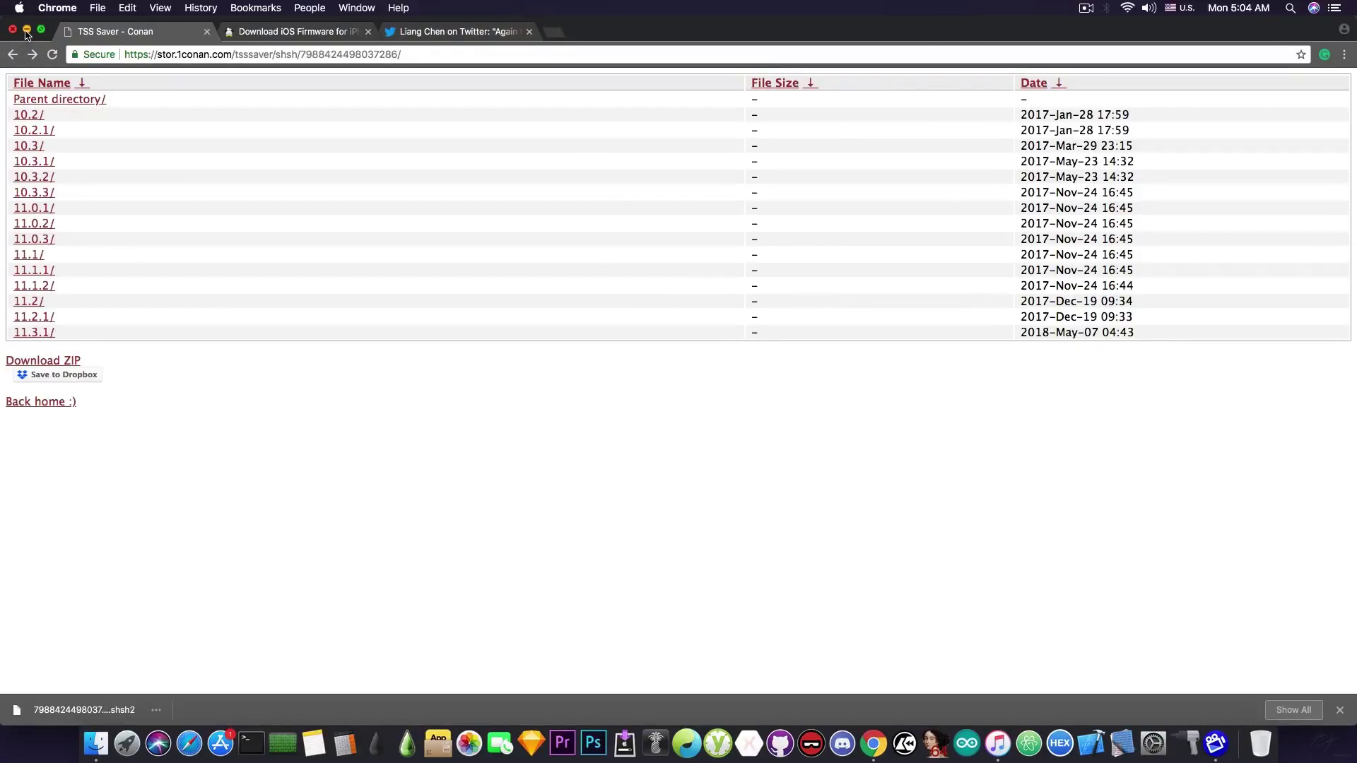
click(26, 32)
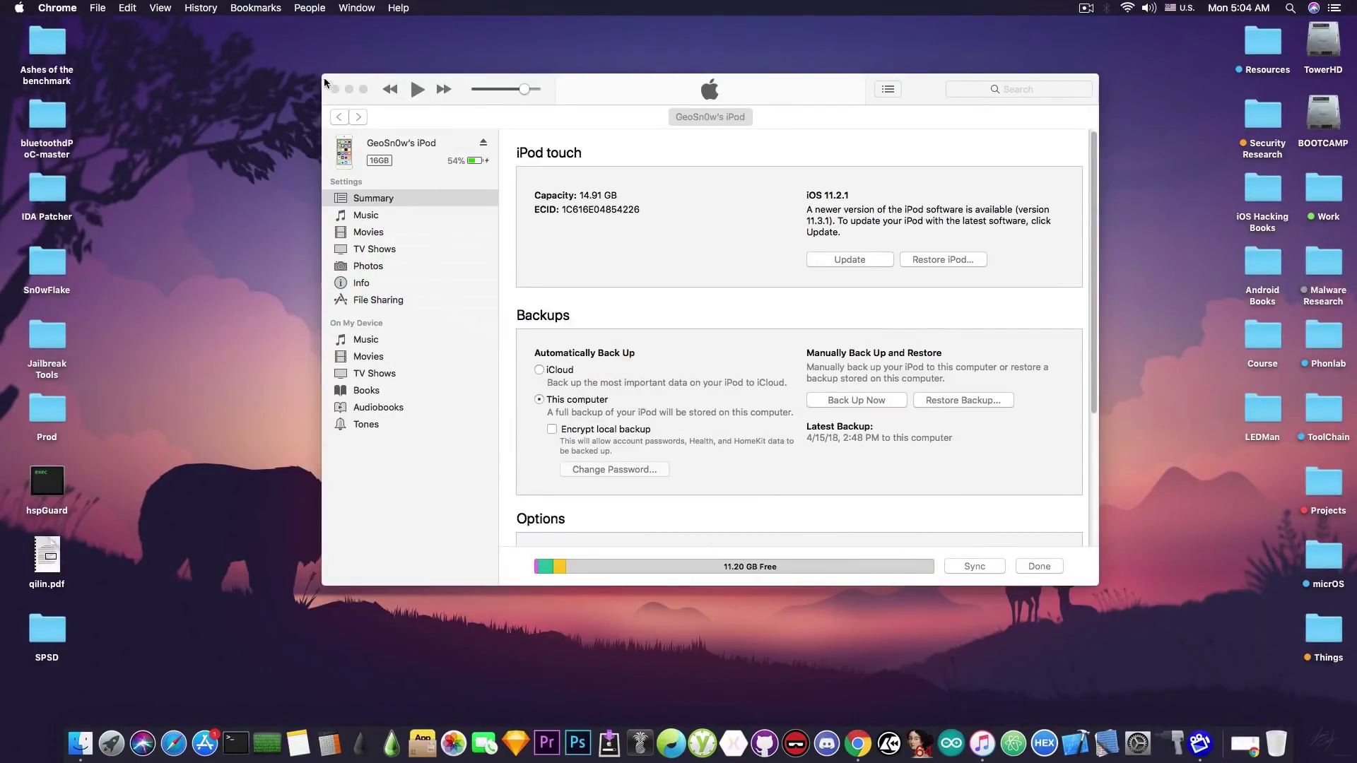
click(335, 91)
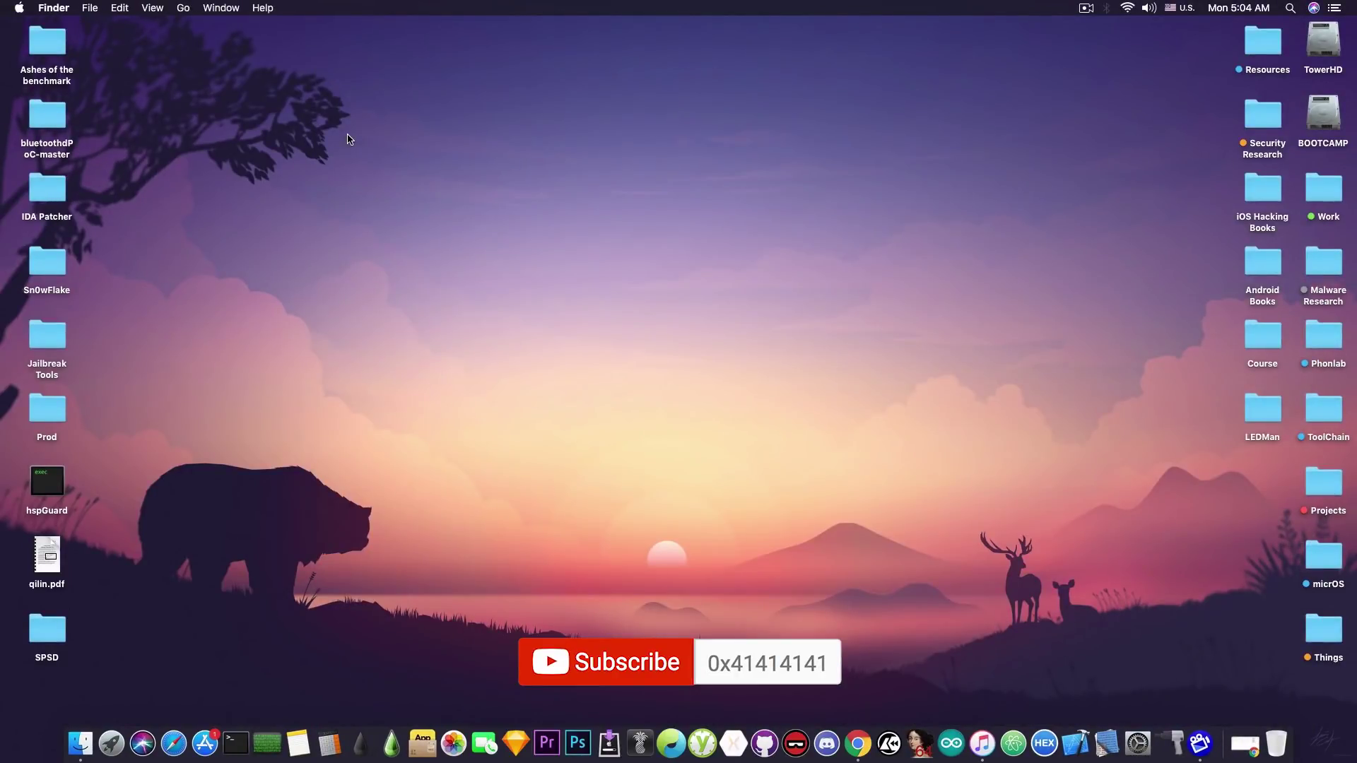